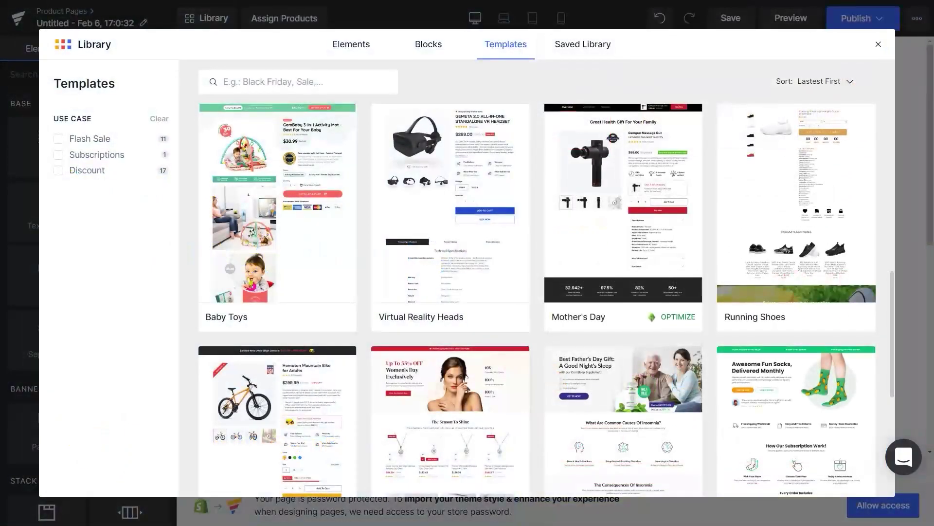
Close the Library dialog to reach the dashboard's Quick Start Guide and Recent Pages list.
{"action": "mouse_move", "coordinate": [277, 219]}
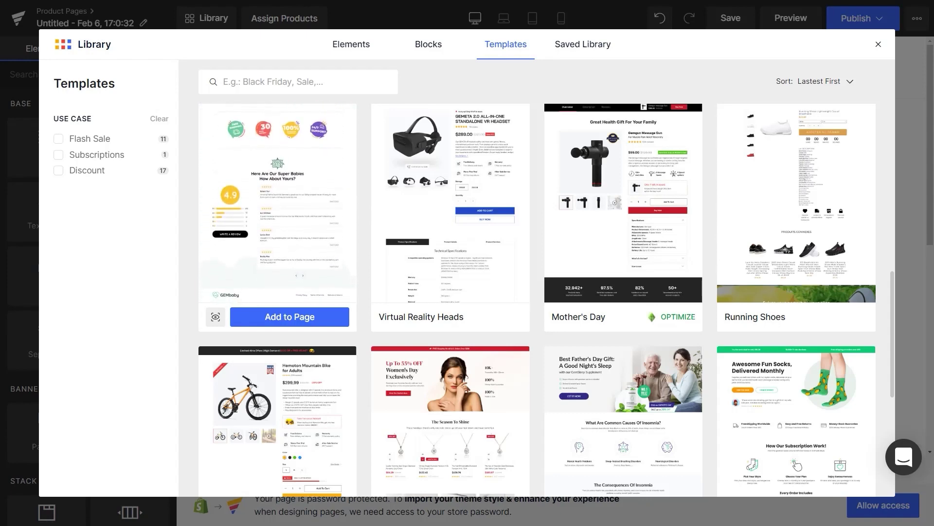
{"action": "mouse_move", "coordinate": [450, 219]}
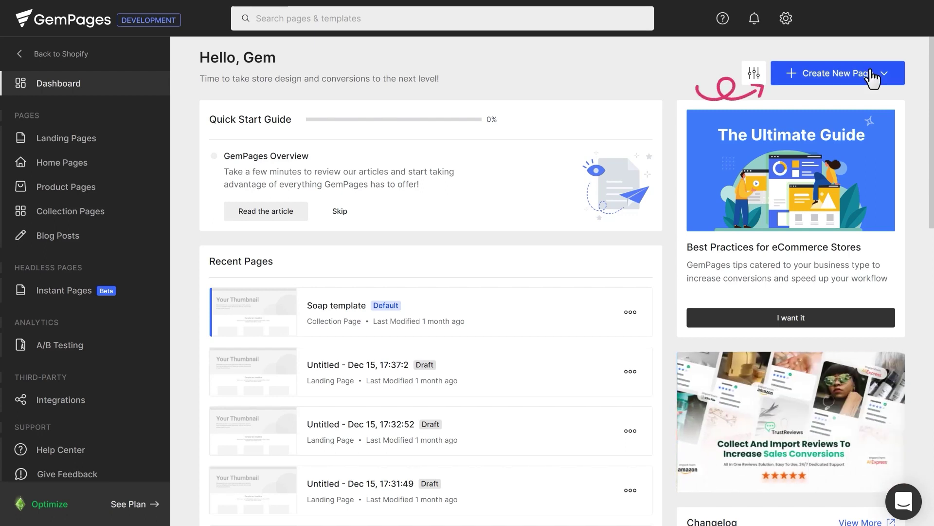
Create a new untitled product page template from Product Pages, showing the Lavender Soap layout.
{"action": "left_click", "coordinate": [874, 77]}
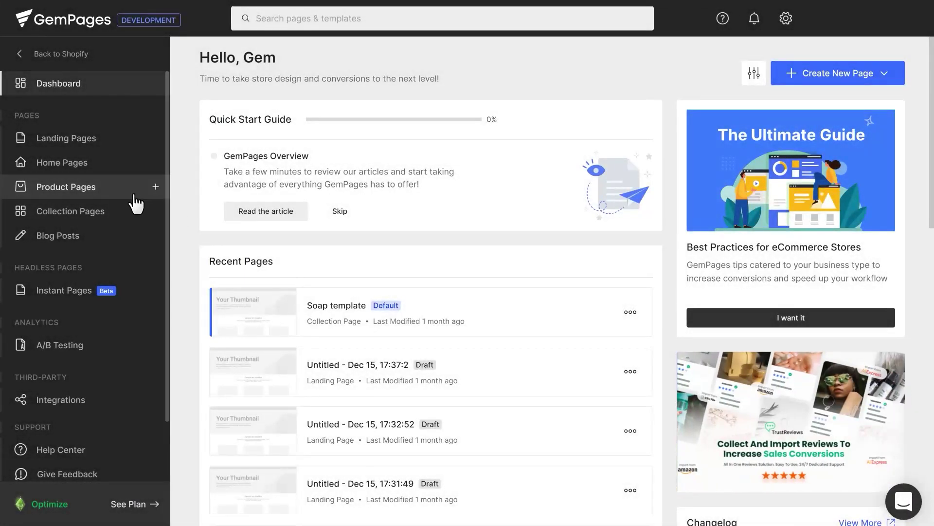
{"action": "left_click", "coordinate": [125, 199]}
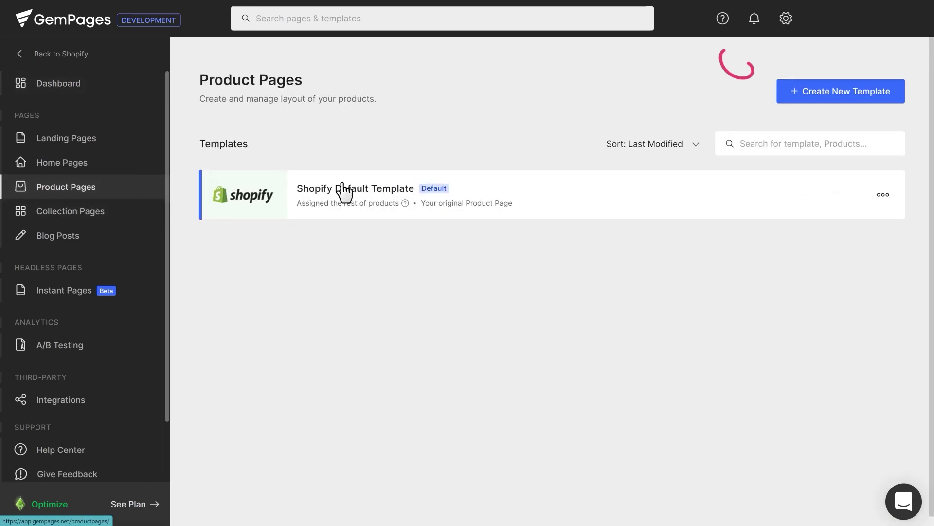
{"action": "left_click", "coordinate": [873, 93]}
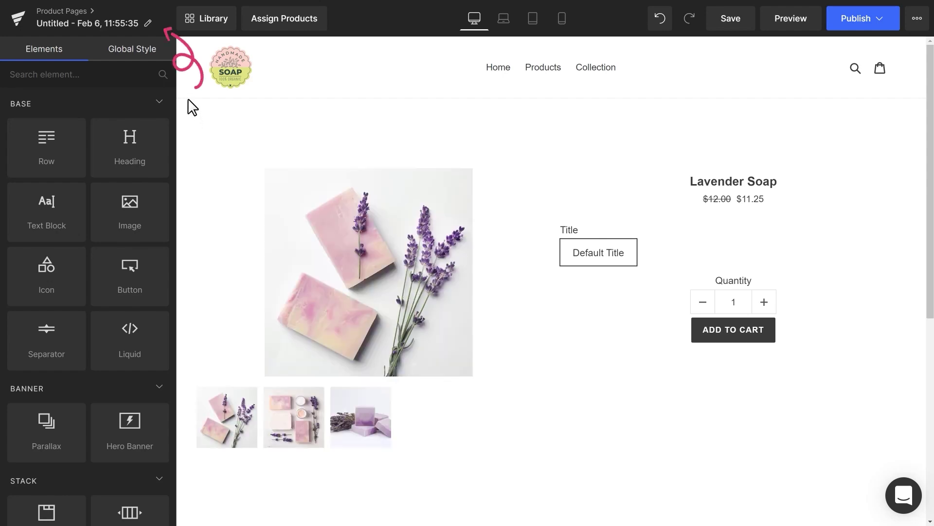
Replace the default page name with 'Soap 2023'.
{"action": "left_click", "coordinate": [149, 25]}
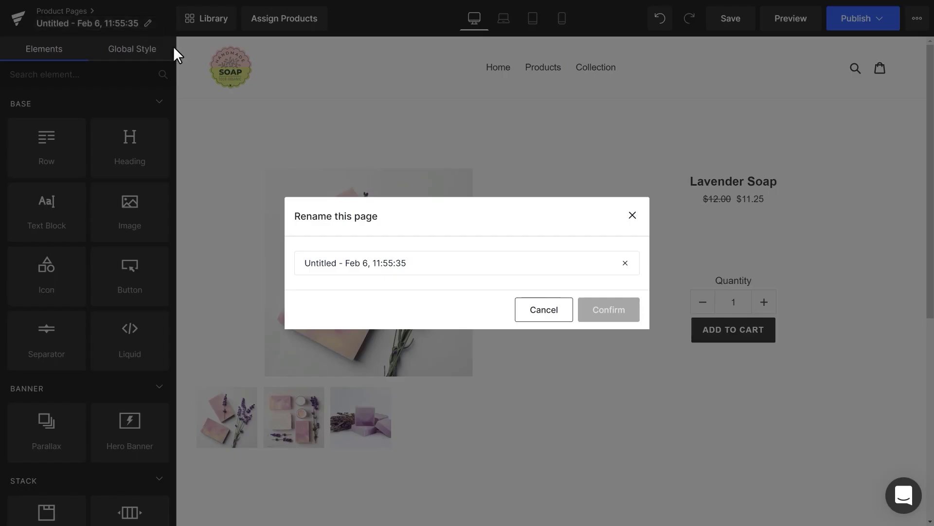
{"action": "left_click_drag", "start_coordinate": [438, 263], "coordinate": [246, 255]}
{"action": "type", "text": "Soap 2023"}
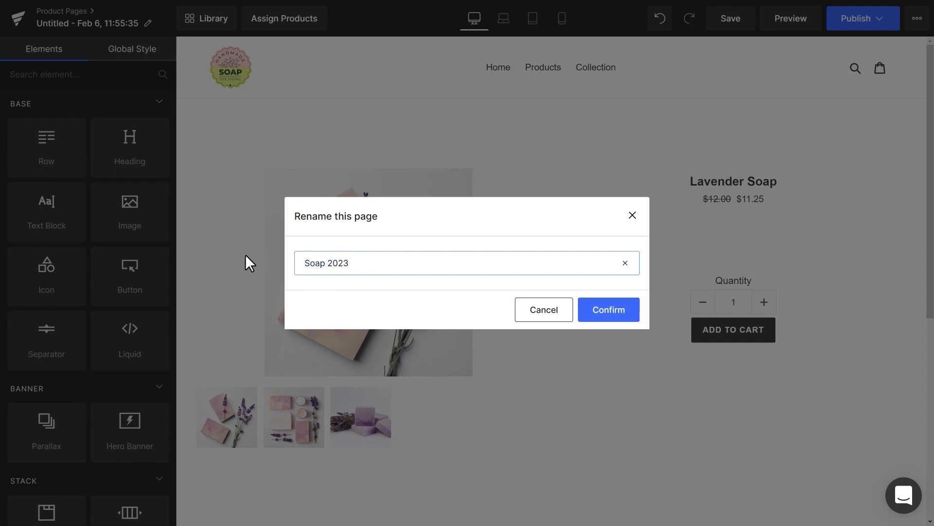
{"action": "left_click", "coordinate": [633, 318]}
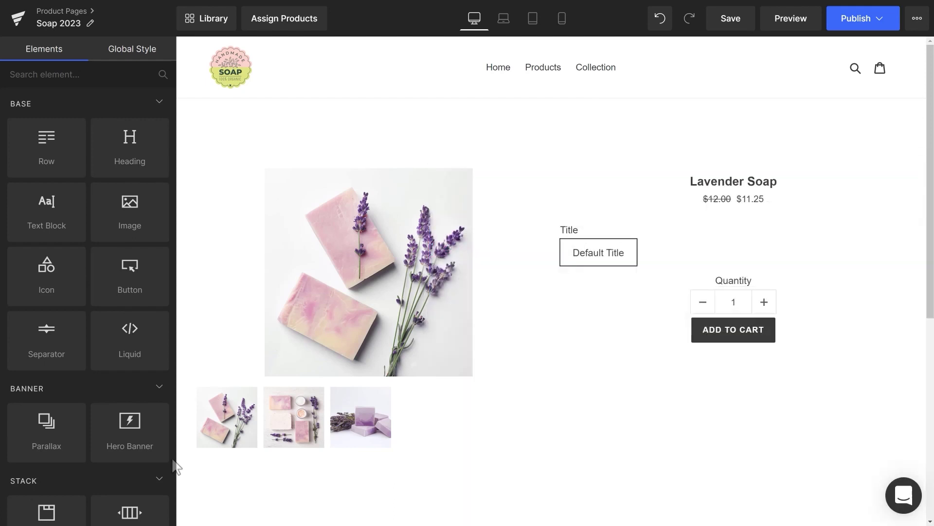
Add the product description block under the Lavender Soap price.
{"action": "scroll", "coordinate": [173, 460], "scroll_direction": "down", "scroll_amount": 10}
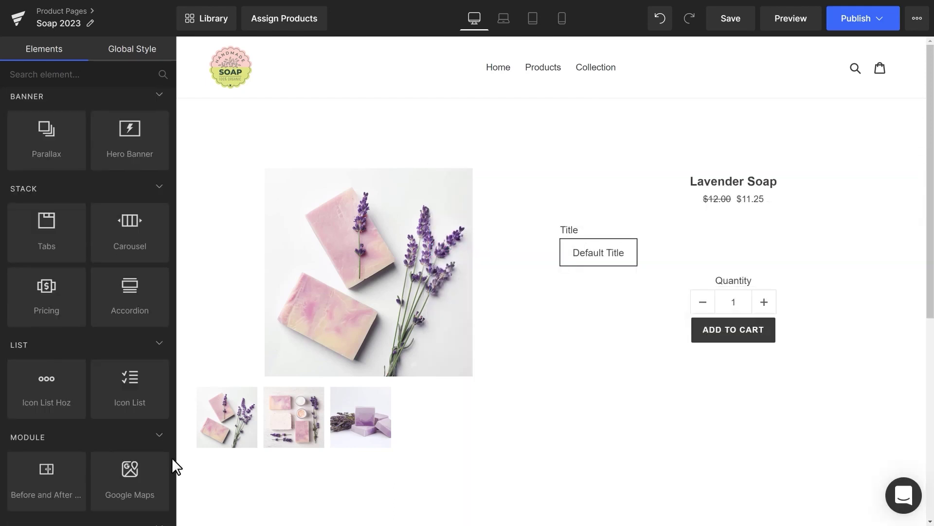
{"action": "scroll", "coordinate": [172, 459], "scroll_direction": "down", "scroll_amount": 8}
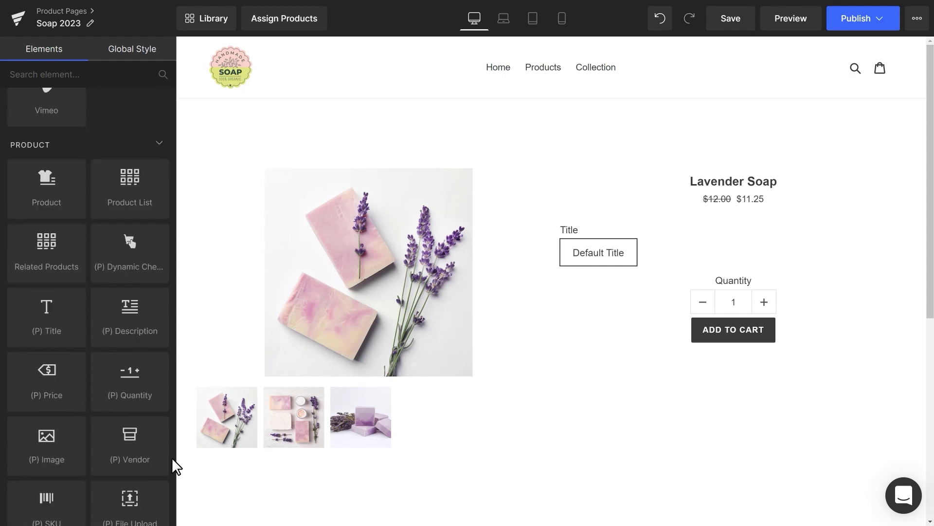
{"action": "scroll", "coordinate": [173, 460], "scroll_direction": "down", "scroll_amount": 2}
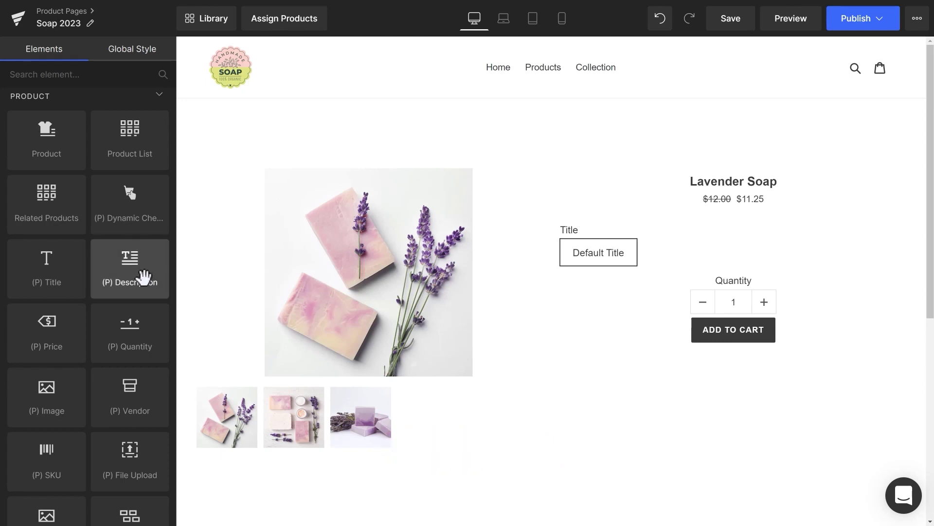
{"action": "left_click_drag", "start_coordinate": [140, 275], "coordinate": [633, 211]}
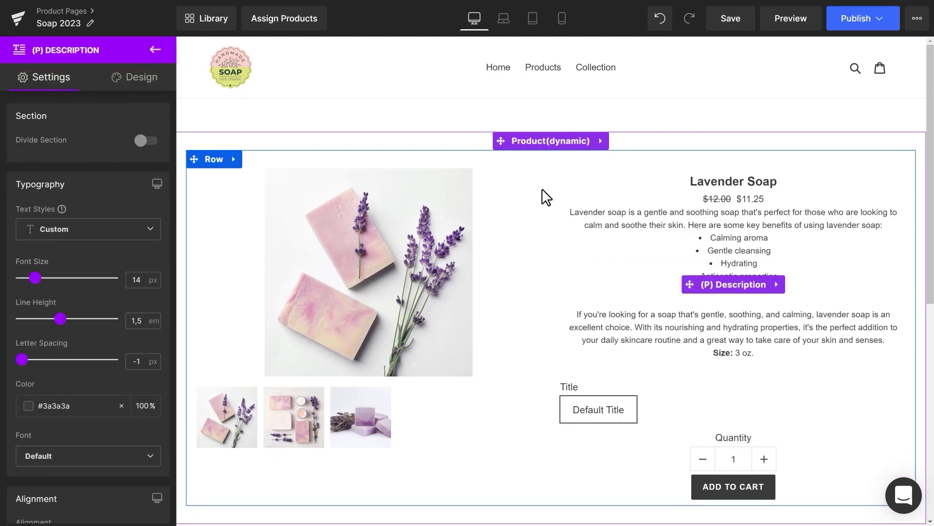
Add a 'HURRY! ONLY 3 LEFT' stock counter under the description and delete the Title swatches.
{"action": "left_click", "coordinate": [156, 50]}
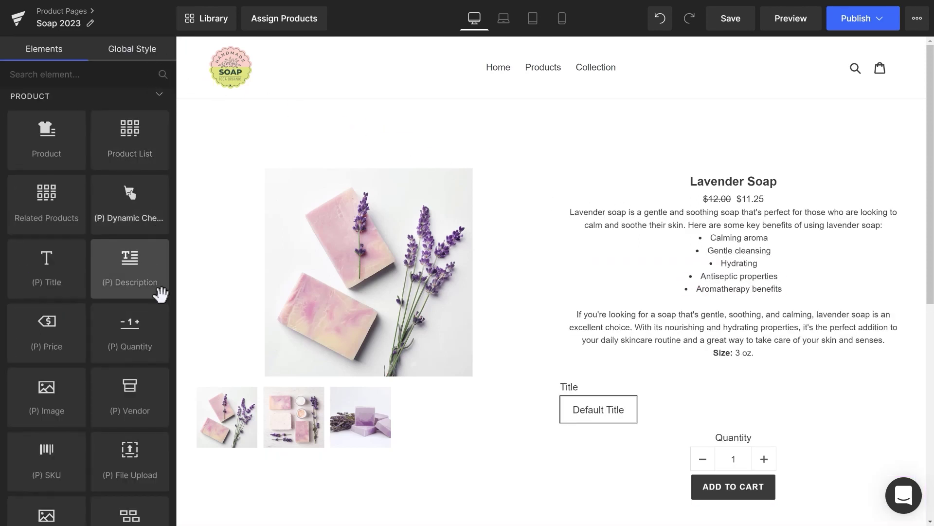
{"action": "scroll", "coordinate": [125, 450], "scroll_direction": "down", "scroll_amount": 4}
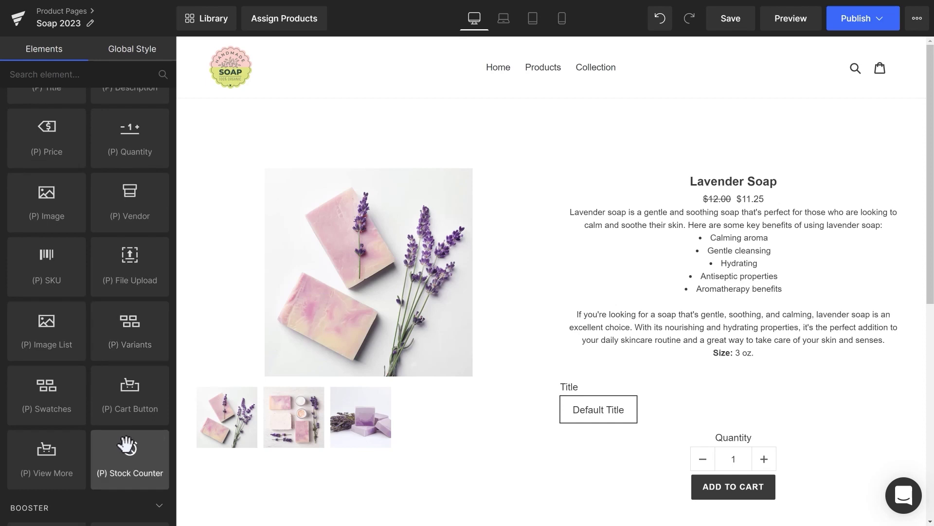
{"action": "left_click_drag", "start_coordinate": [130, 445], "coordinate": [638, 358]}
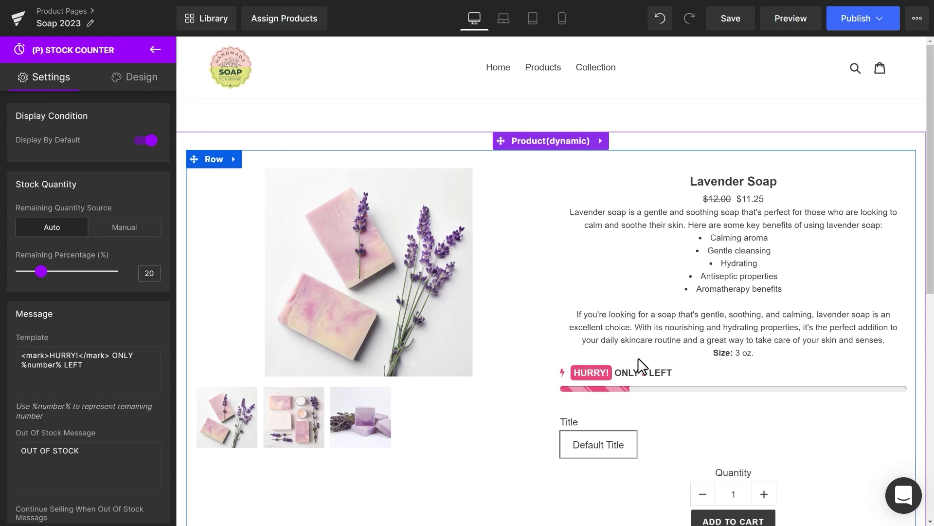
{"action": "mouse_move", "coordinate": [757, 448]}
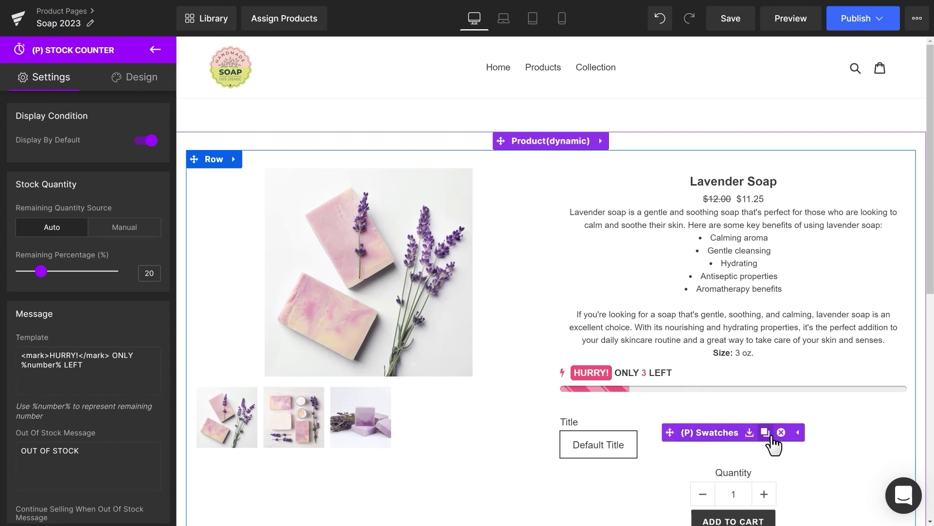
{"action": "left_click", "coordinate": [781, 432]}
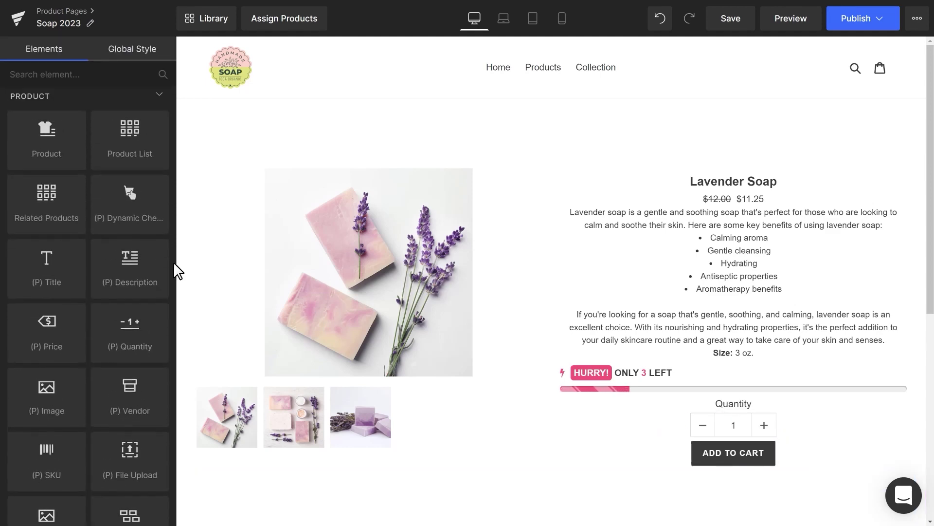
Place a Related Products row (Beloved Shampoo, Blue Lagoon, Choco Soap, Himalayan Bath Salt) below the product section.
{"action": "scroll", "coordinate": [563, 384], "scroll_direction": "down", "scroll_amount": 5}
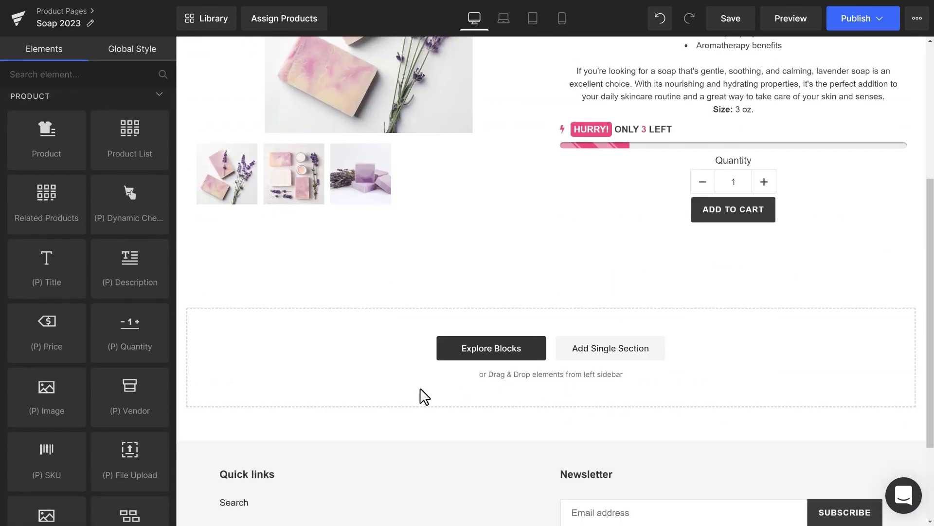
{"action": "left_click_drag", "start_coordinate": [50, 211], "coordinate": [474, 261]}
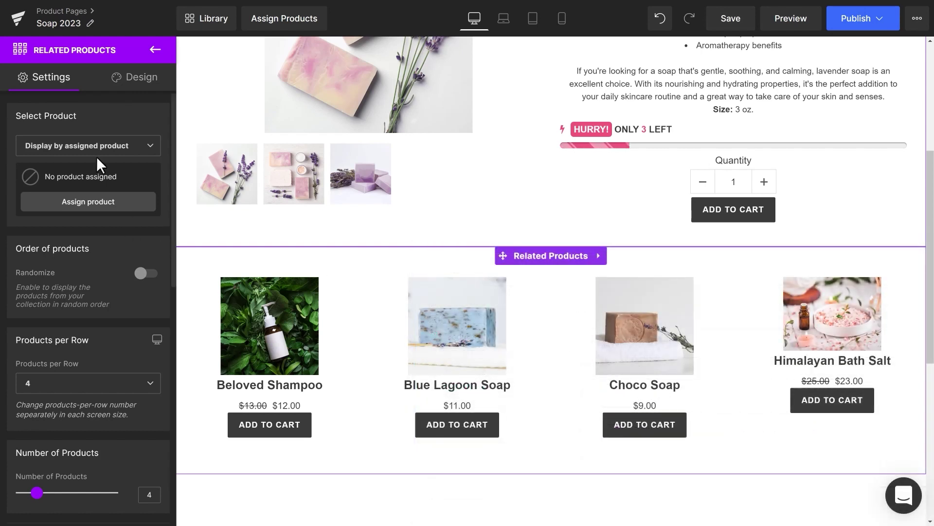
{"action": "left_click", "coordinate": [155, 51]}
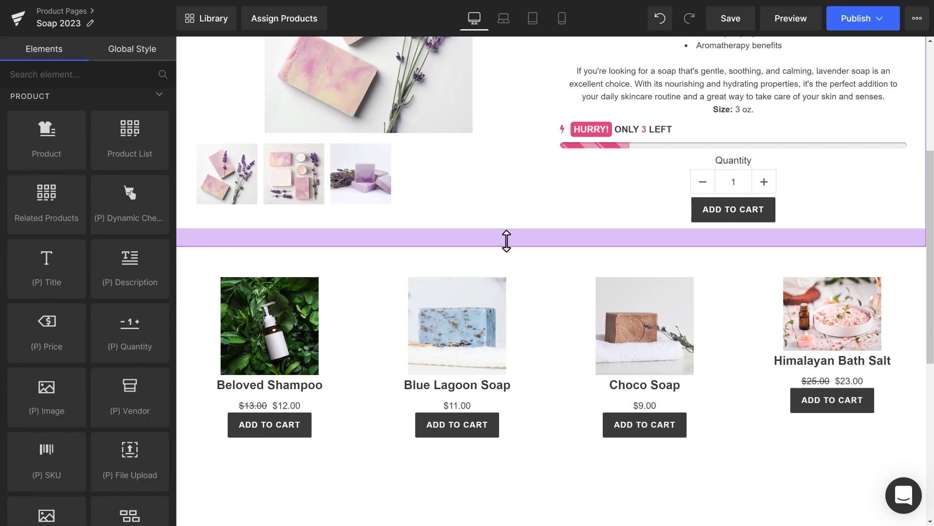
{"action": "scroll", "coordinate": [496, 246], "scroll_direction": "up", "scroll_amount": 5}
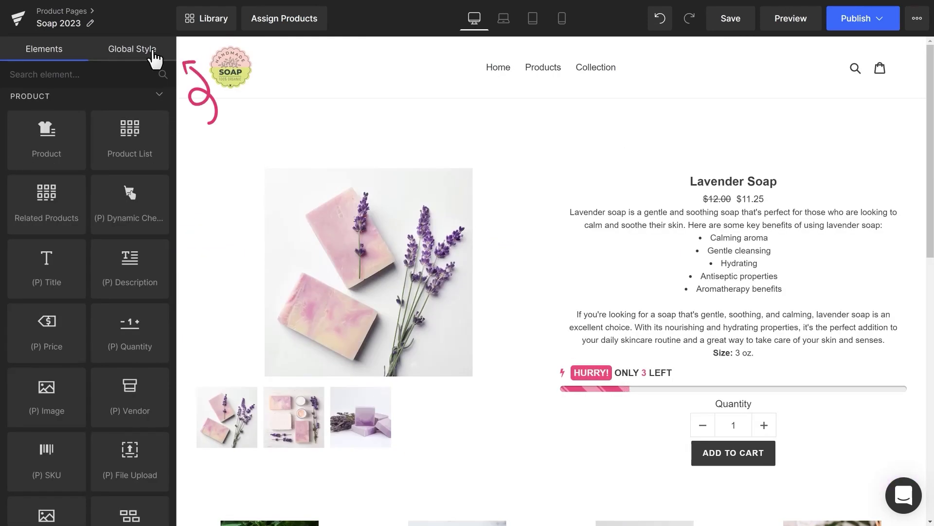
Apply the Lexend global style preset (Page Preset 1) to the page.
{"action": "left_click", "coordinate": [154, 53]}
{"action": "left_click", "coordinate": [152, 86]}
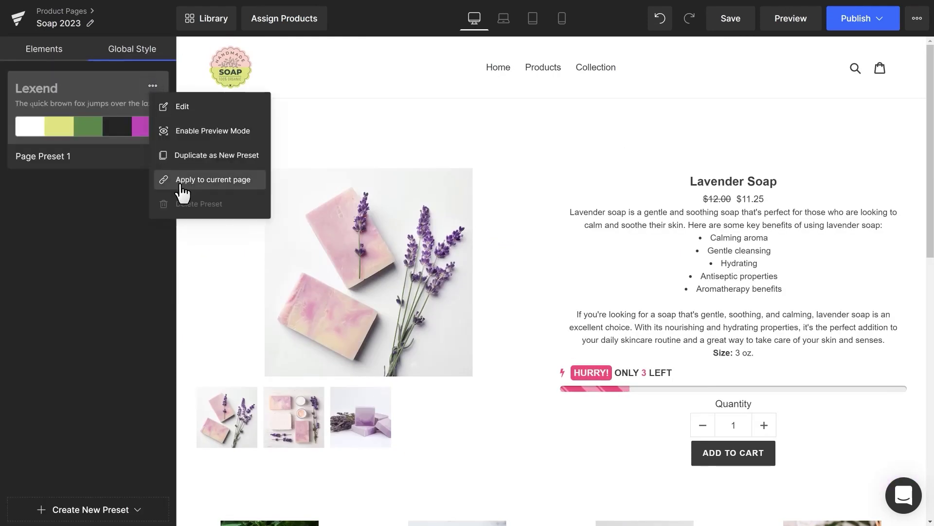
{"action": "left_click", "coordinate": [182, 180]}
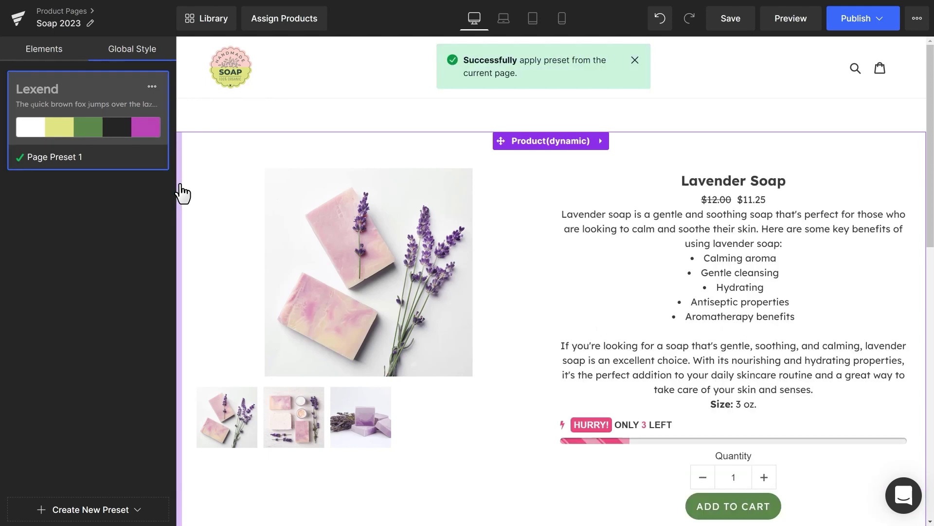
Colour the $11.25 sale price with the global Brand Color green.
{"action": "left_click", "coordinate": [744, 186]}
{"action": "left_click", "coordinate": [43, 487]}
{"action": "left_click", "coordinate": [749, 199]}
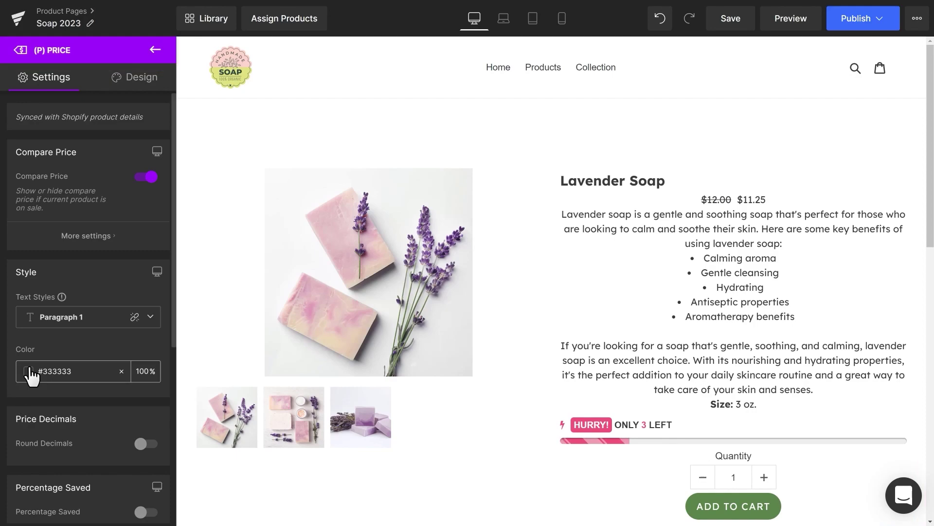
{"action": "left_click", "coordinate": [28, 371]}
{"action": "left_click", "coordinate": [46, 204]}
{"action": "left_click", "coordinate": [36, 298]}
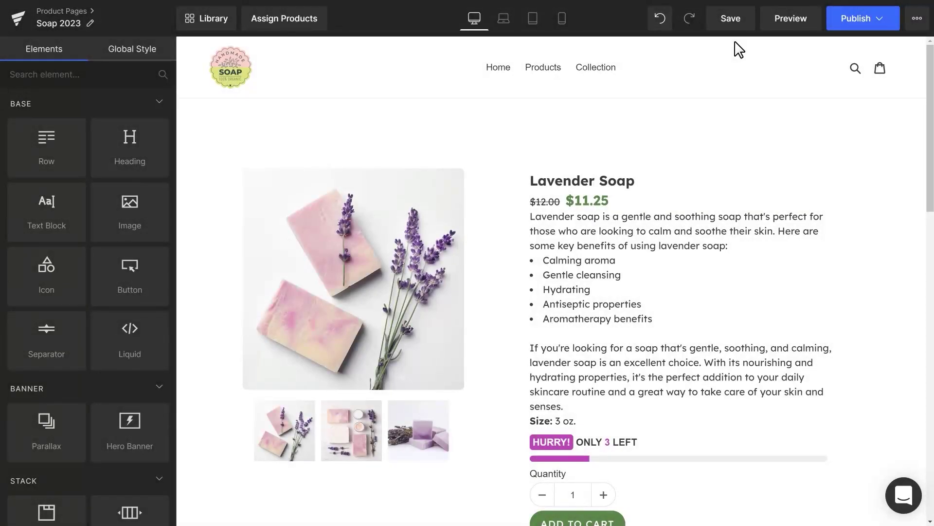
Save and publish Soap 2023, then preview it on the live Shopify store.
{"action": "left_click", "coordinate": [740, 22]}
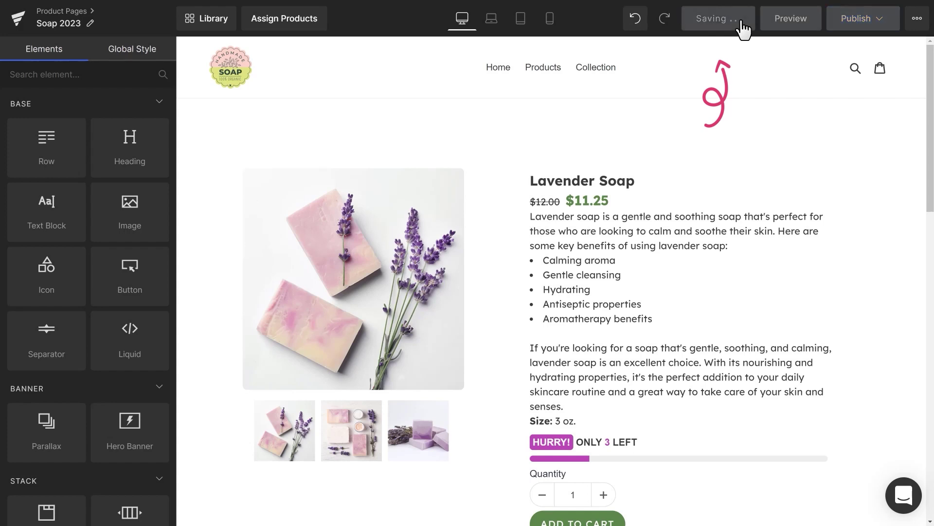
{"action": "left_click", "coordinate": [855, 25]}
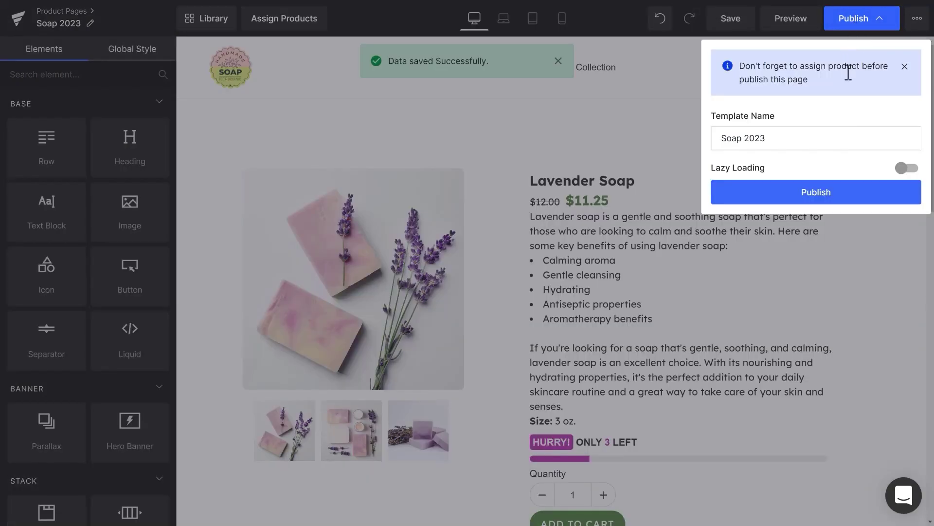
{"action": "left_click", "coordinate": [817, 192]}
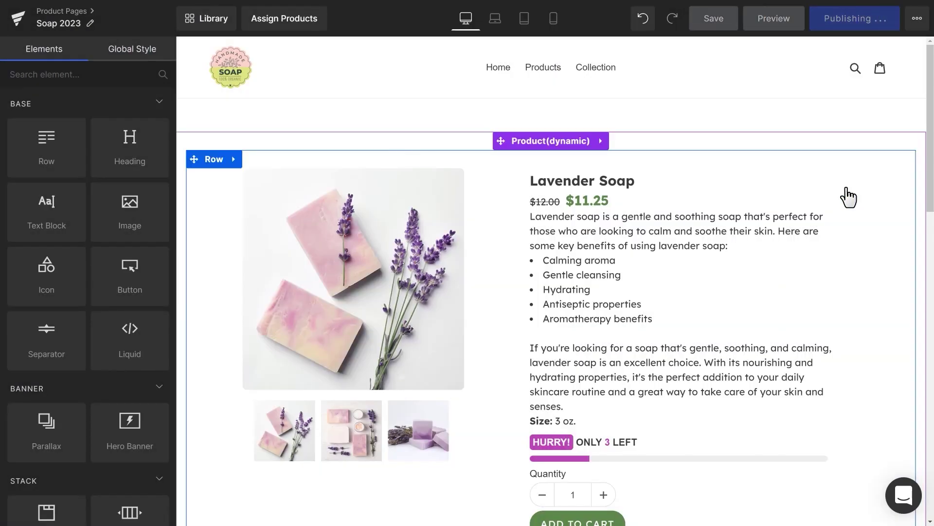
{"action": "left_click", "coordinate": [834, 100]}
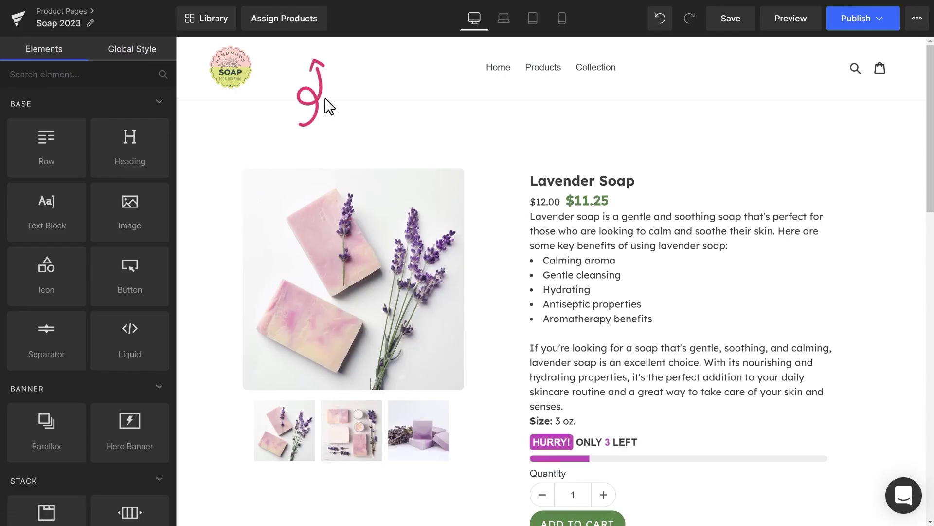
Search 'soa' and assign Blue Lagoon, Choco and Jasmine Soap alongside Lavender Soap.
{"action": "left_click", "coordinate": [296, 25]}
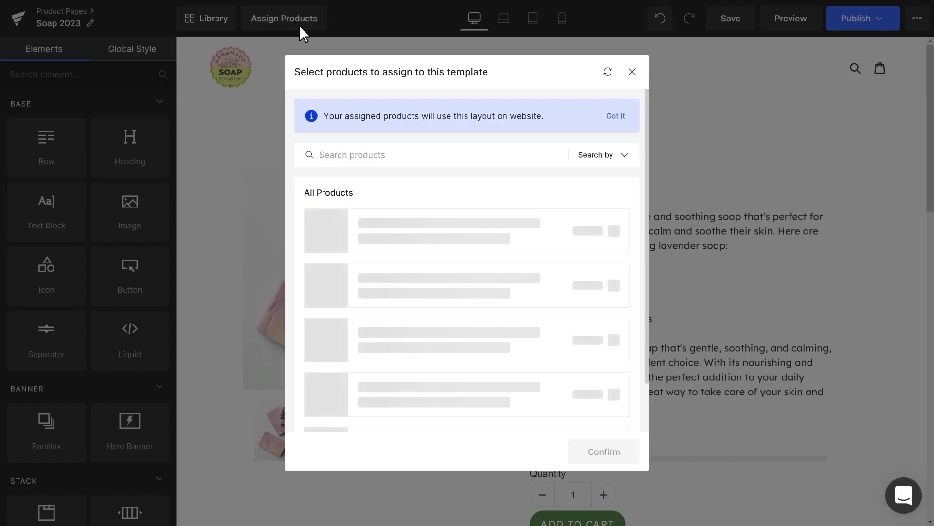
{"action": "left_click", "coordinate": [423, 155]}
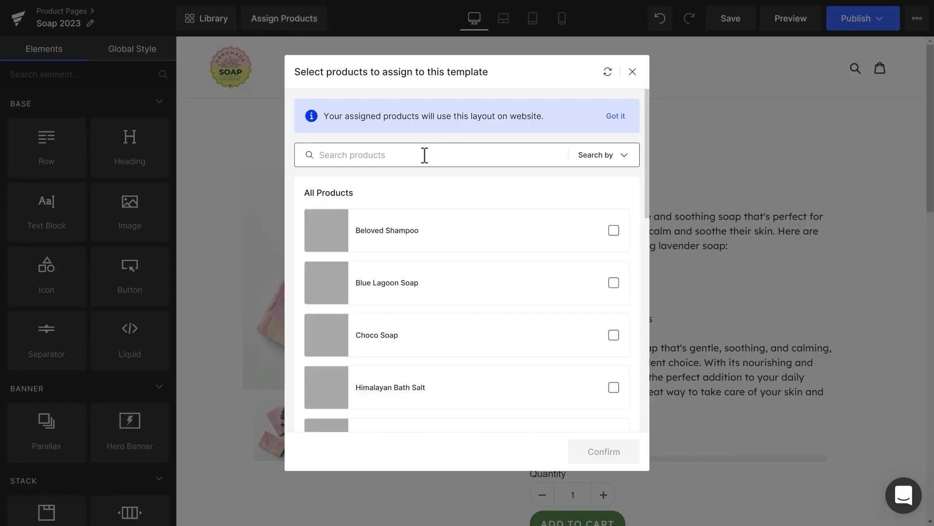
{"action": "type", "text": "soap"}
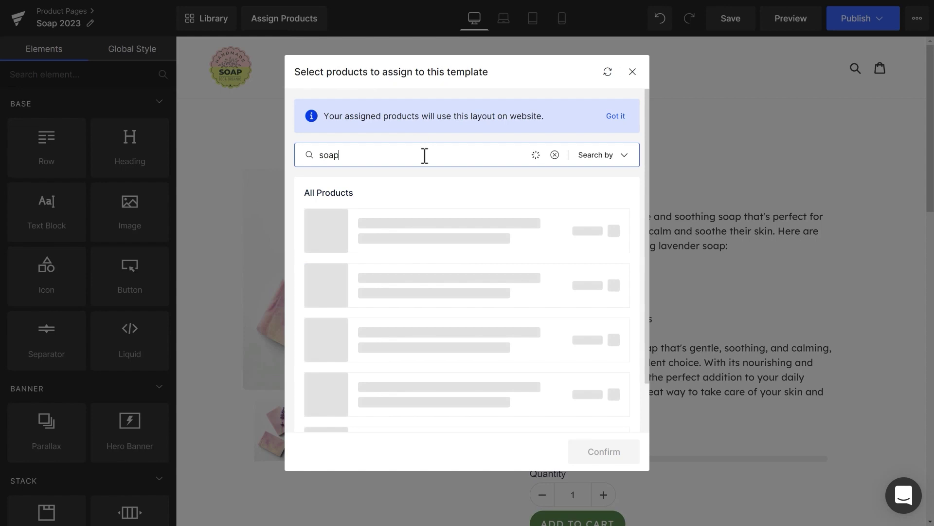
{"action": "left_click", "coordinate": [614, 231]}
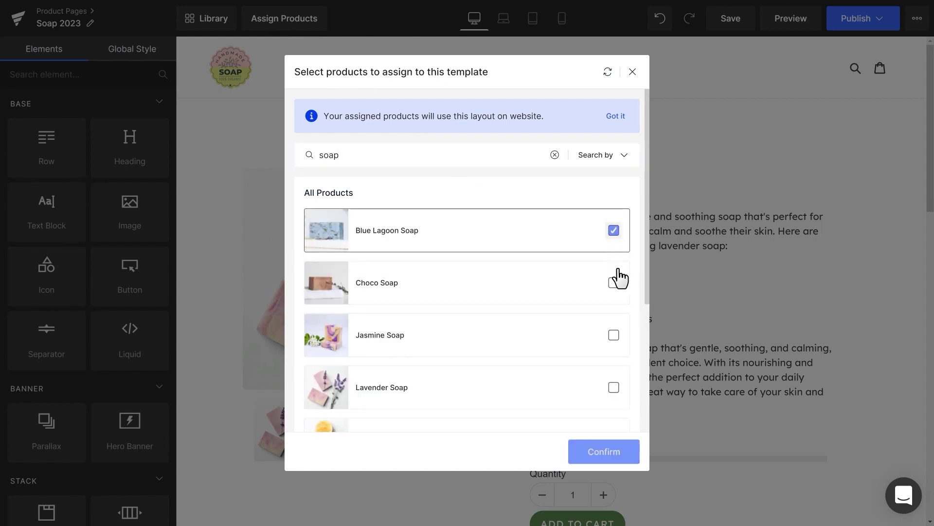
{"action": "left_click", "coordinate": [615, 291]}
{"action": "left_click", "coordinate": [614, 335]}
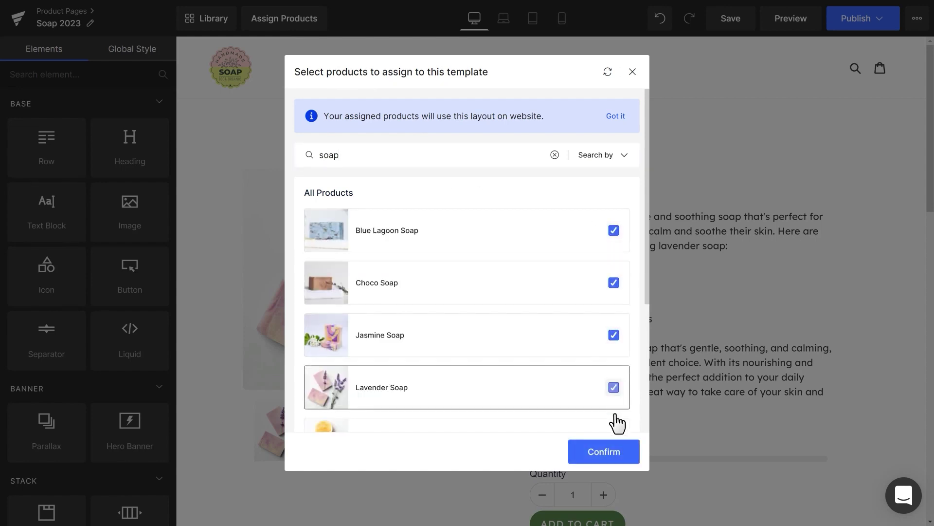
{"action": "left_click", "coordinate": [603, 452]}
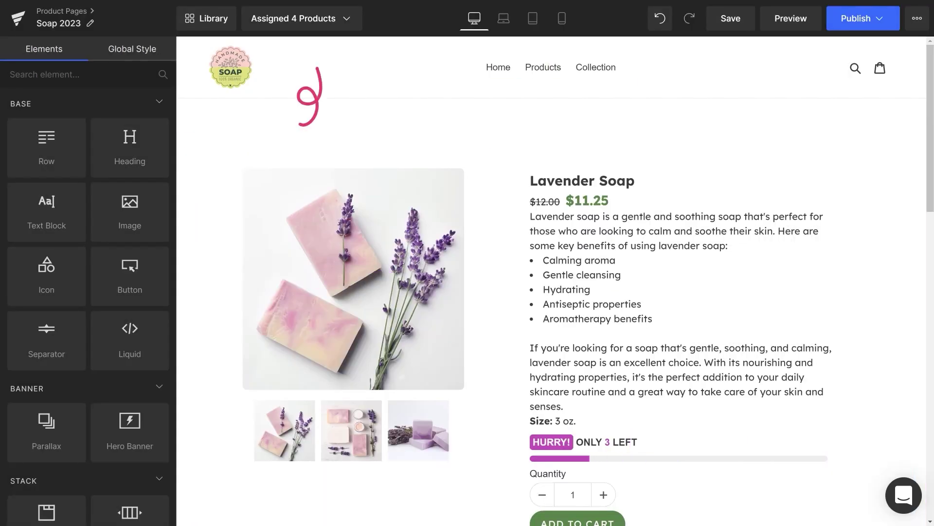
{"action": "left_click", "coordinate": [333, 25]}
Preview the page with Blue Lagoon Soap, then with Choco Soap.
{"action": "left_click", "coordinate": [335, 116]}
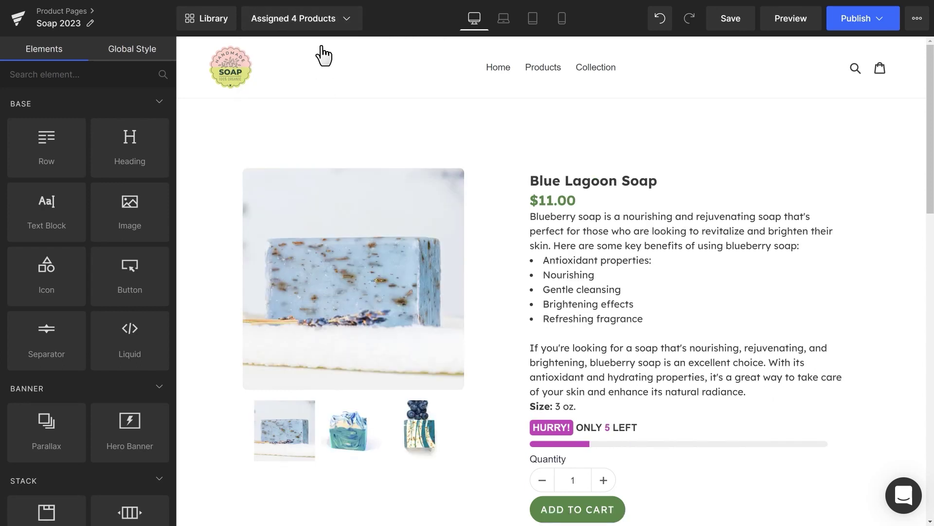
{"action": "left_click", "coordinate": [327, 25]}
{"action": "left_click", "coordinate": [344, 149]}
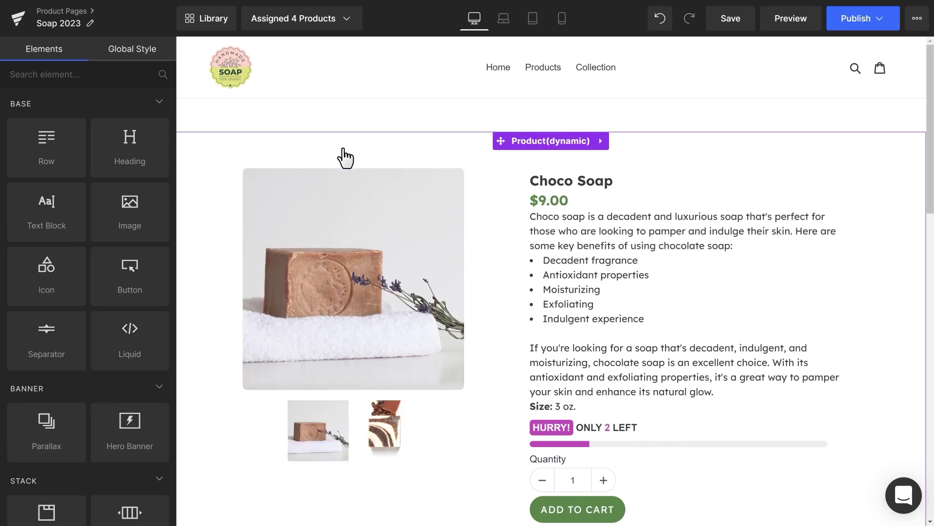
Search 'soap' and add Lemon, Mint, Mix Flower and Papaya Soap to the assignments.
{"action": "left_click", "coordinate": [339, 23]}
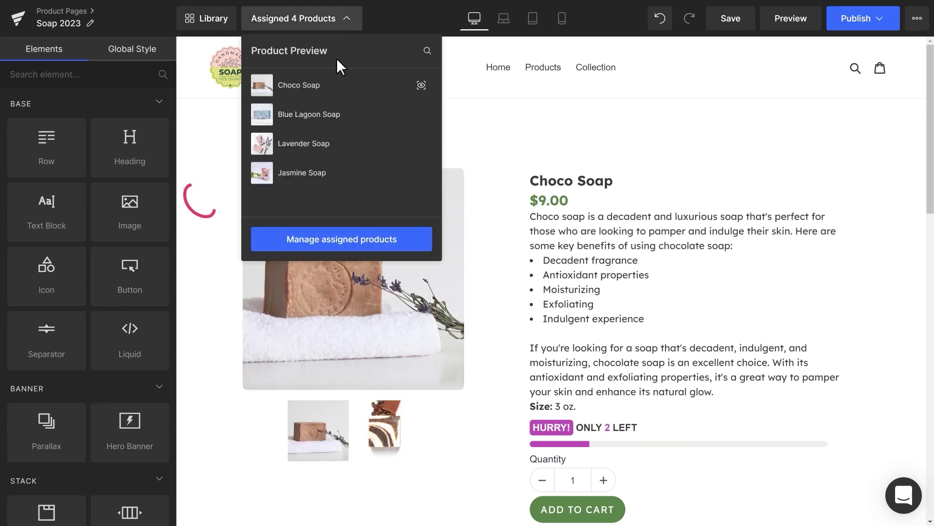
{"action": "left_click", "coordinate": [360, 243]}
{"action": "left_click", "coordinate": [444, 168]}
{"action": "type", "text": "soap"}
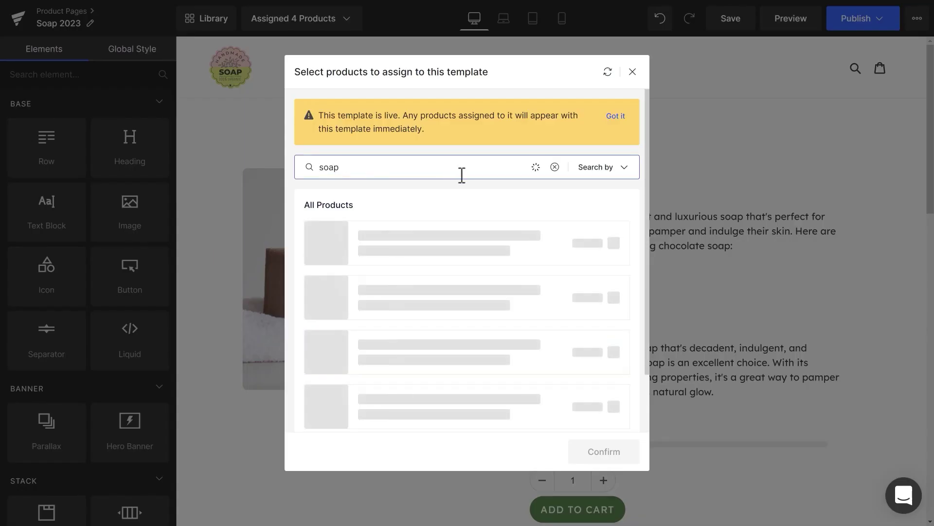
{"action": "left_click_drag", "start_coordinate": [647, 173], "coordinate": [651, 313]}
{"action": "left_click", "coordinate": [614, 235]}
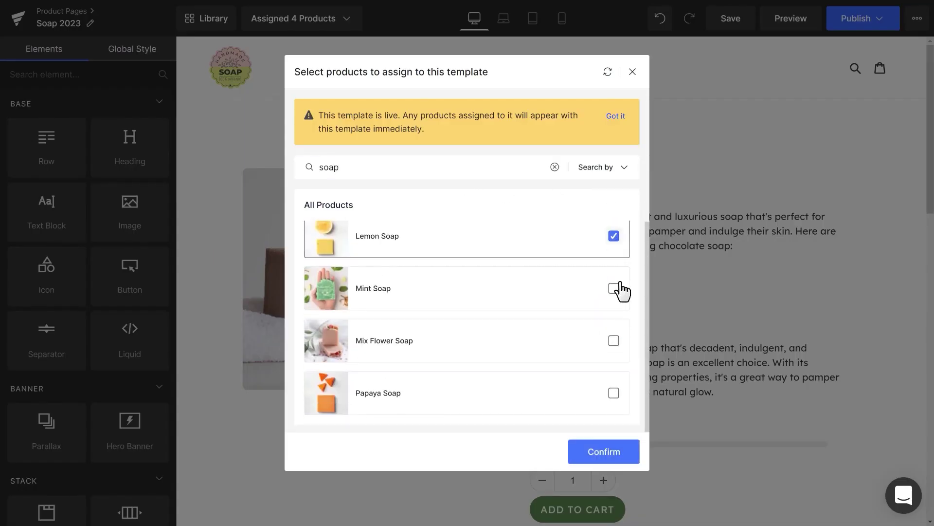
{"action": "left_click", "coordinate": [614, 288]}
{"action": "left_click", "coordinate": [613, 340]}
{"action": "left_click", "coordinate": [614, 393]}
{"action": "left_click", "coordinate": [617, 452]}
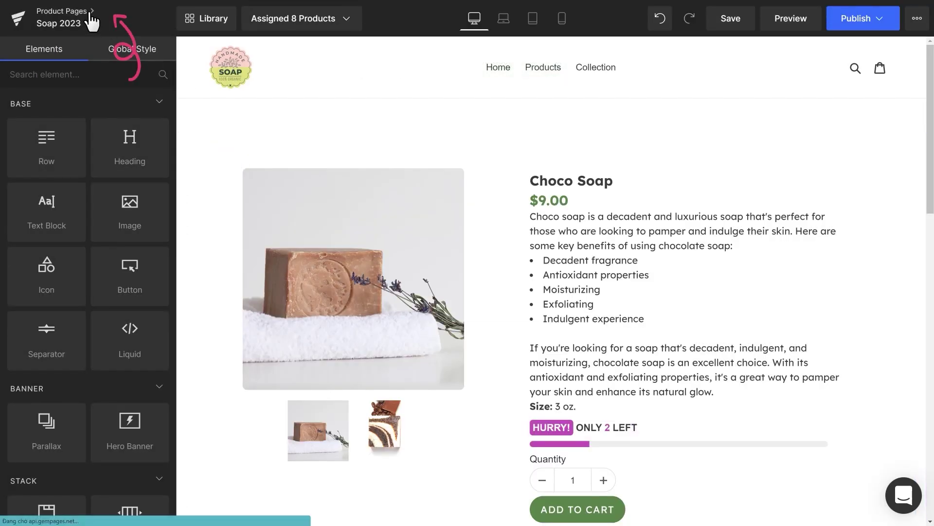
Return to the Product Pages list and preview the Soap 2023 template on the live storefront.
{"action": "left_click", "coordinate": [90, 15]}
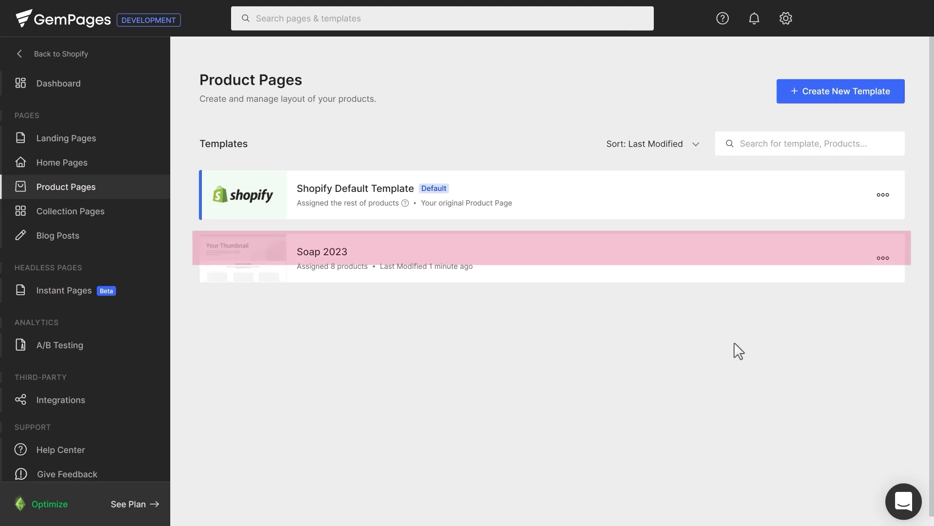
{"action": "mouse_move", "coordinate": [747, 278]}
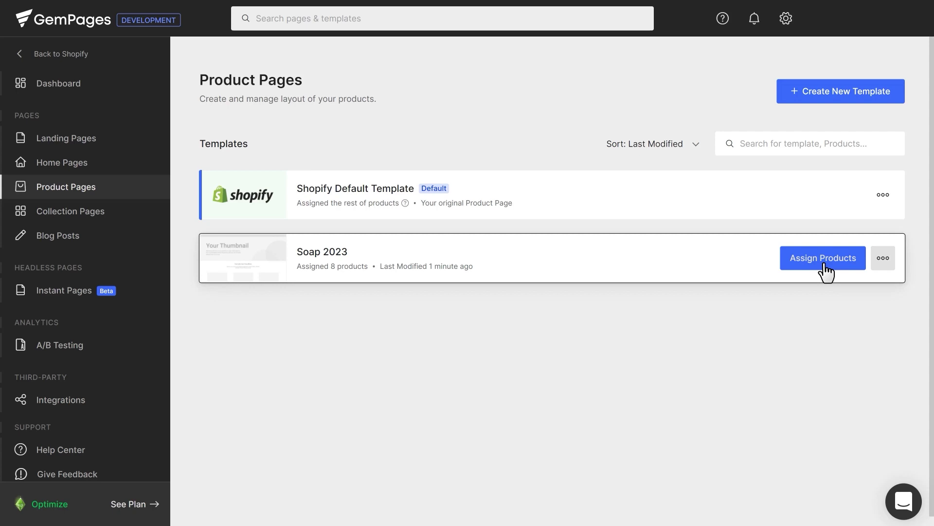
{"action": "left_click", "coordinate": [883, 259]}
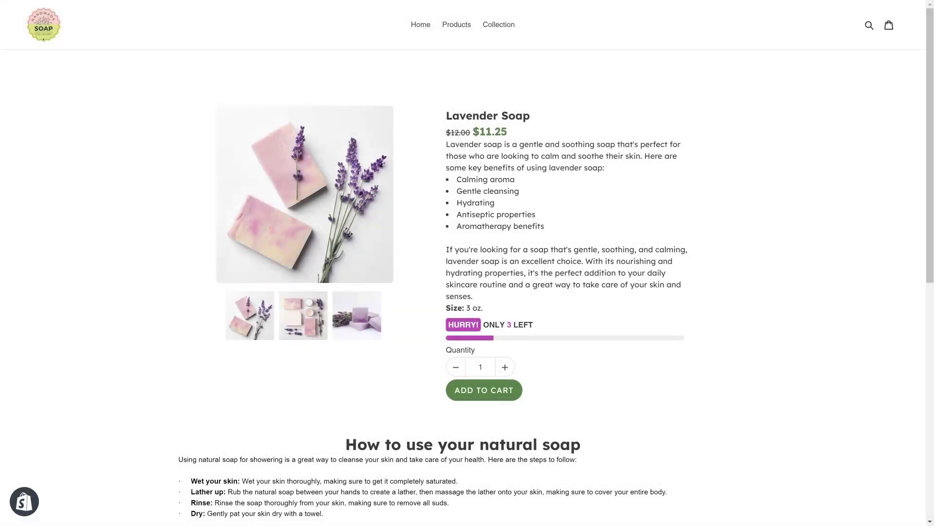
{"action": "scroll", "coordinate": [467, 263], "scroll_direction": "down", "scroll_amount": 3}
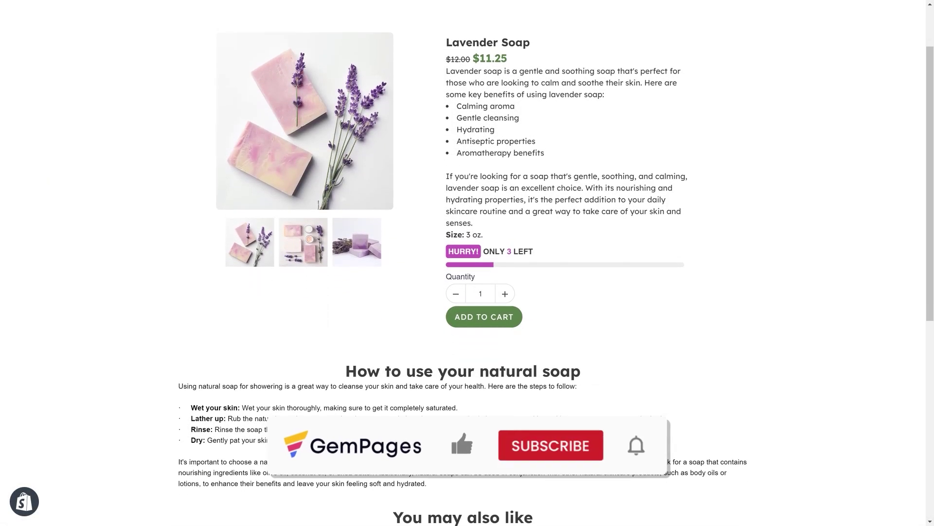
{"action": "scroll", "coordinate": [467, 262], "scroll_direction": "down", "scroll_amount": 3}
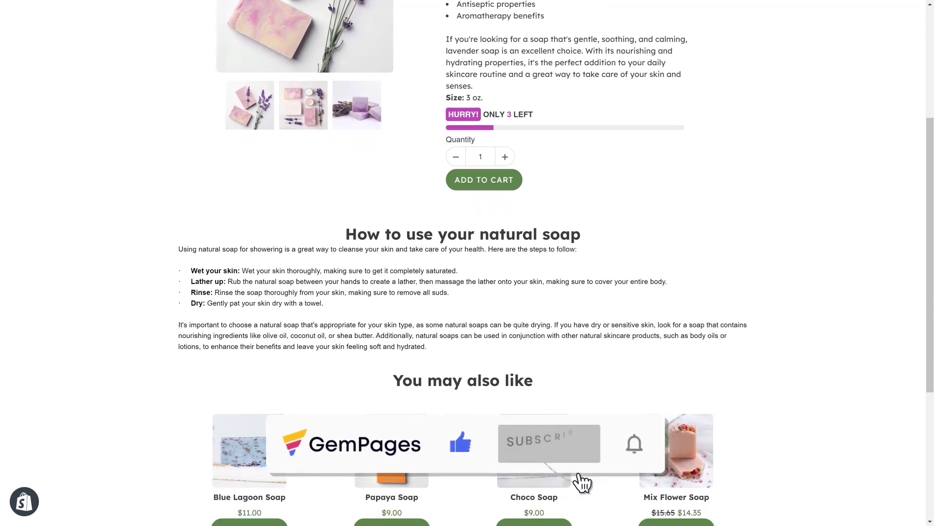
{"action": "scroll", "coordinate": [468, 263], "scroll_direction": "down", "scroll_amount": 3}
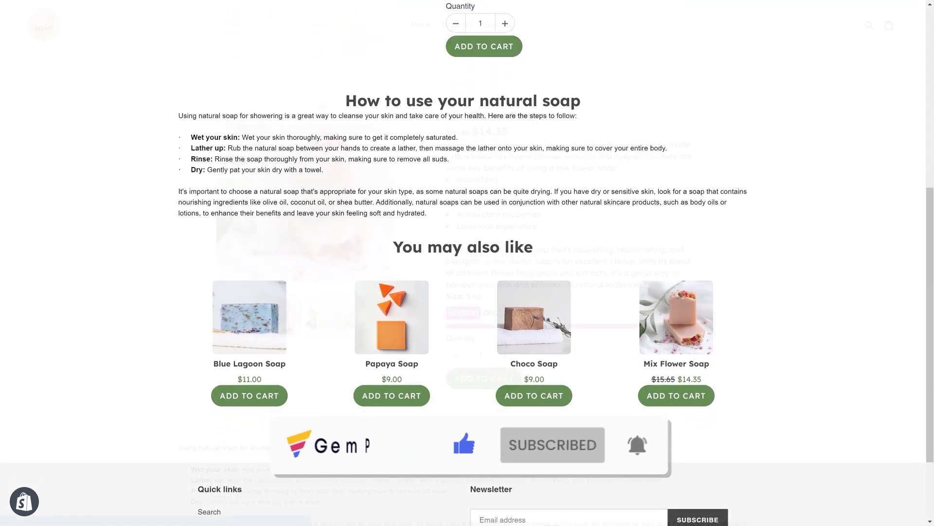